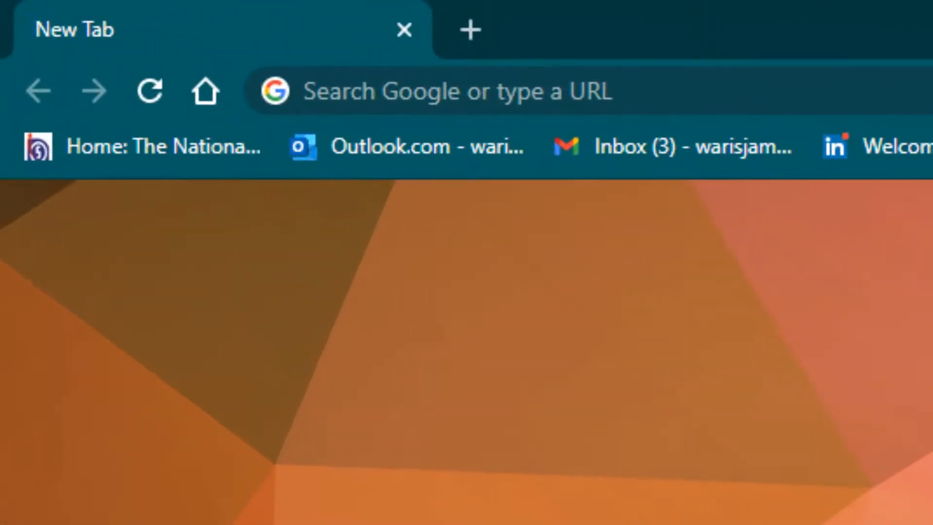
- Google 'download mysql' and open the 'MySQL Downloads - MySQL' result on mysql.com
click(583, 91)
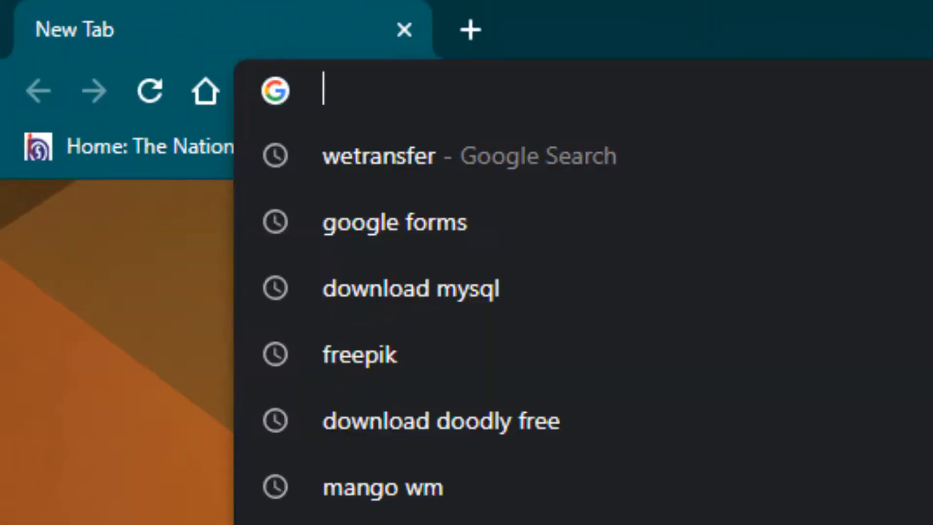
text(d)
key(Return)
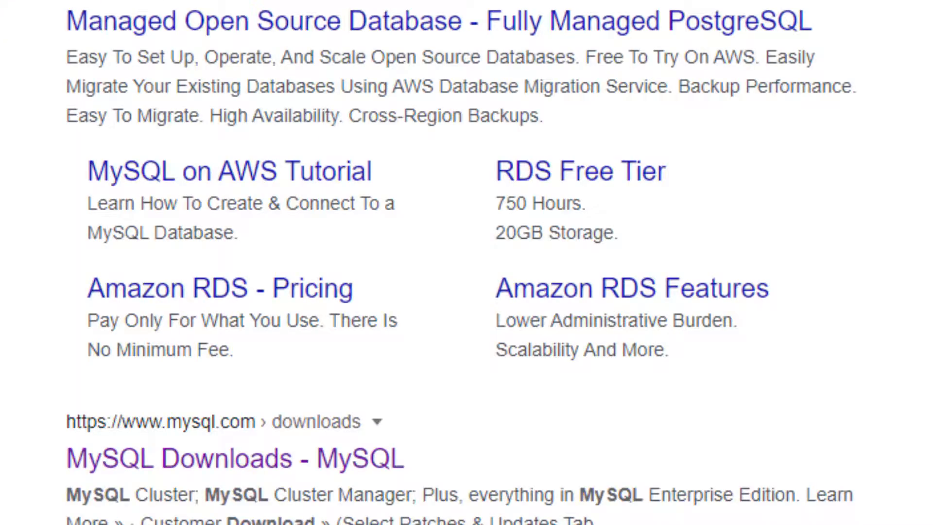
scroll(371, 191, down, 5)
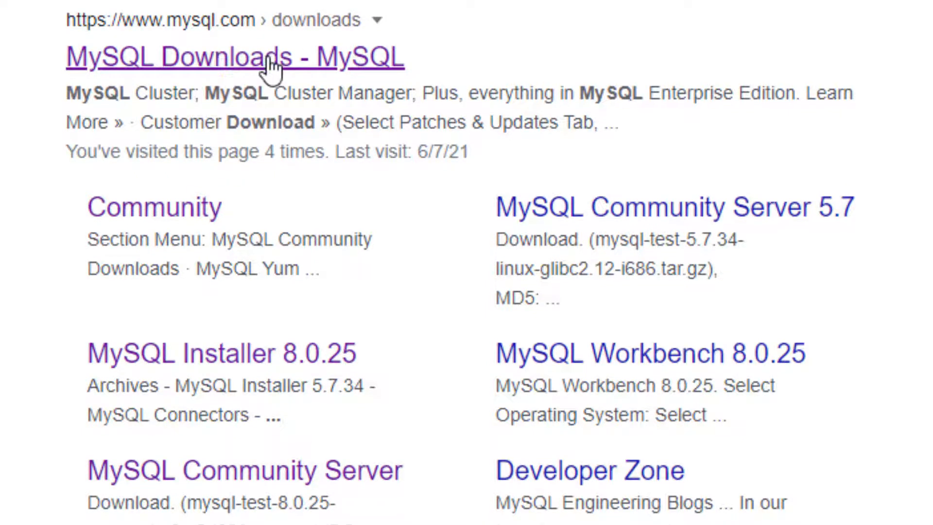
click(270, 63)
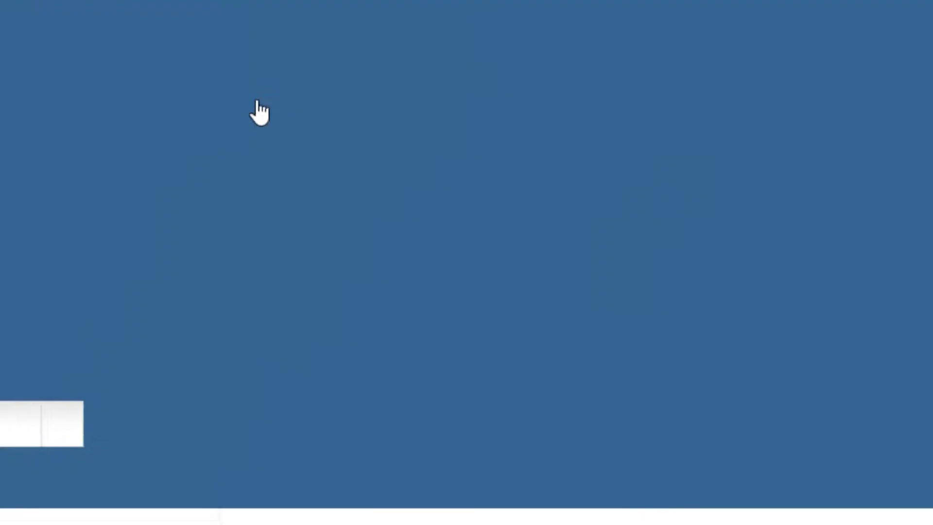
scroll(297, 281, down, 10)
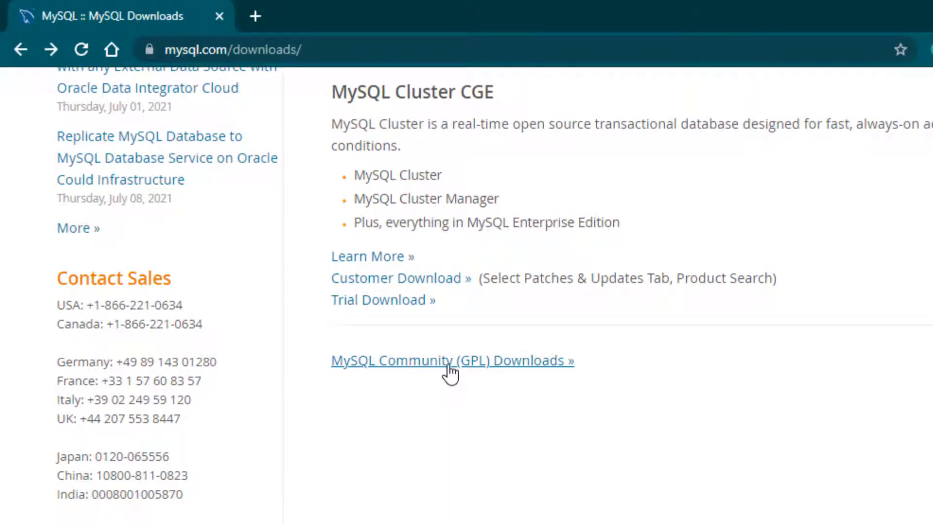
- Go from MySQL Community (GPL) Downloads to MySQL Community Server, with Microsoft Windows selected
click(449, 362)
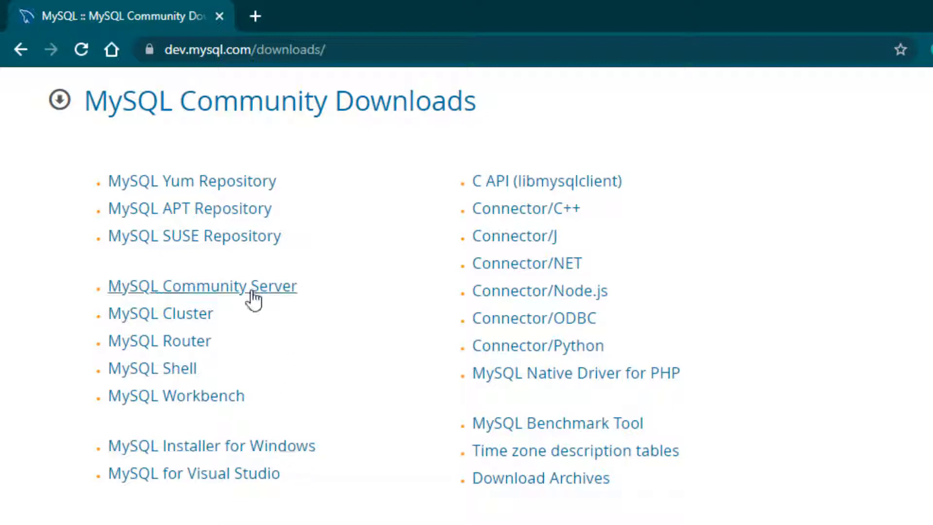
click(238, 290)
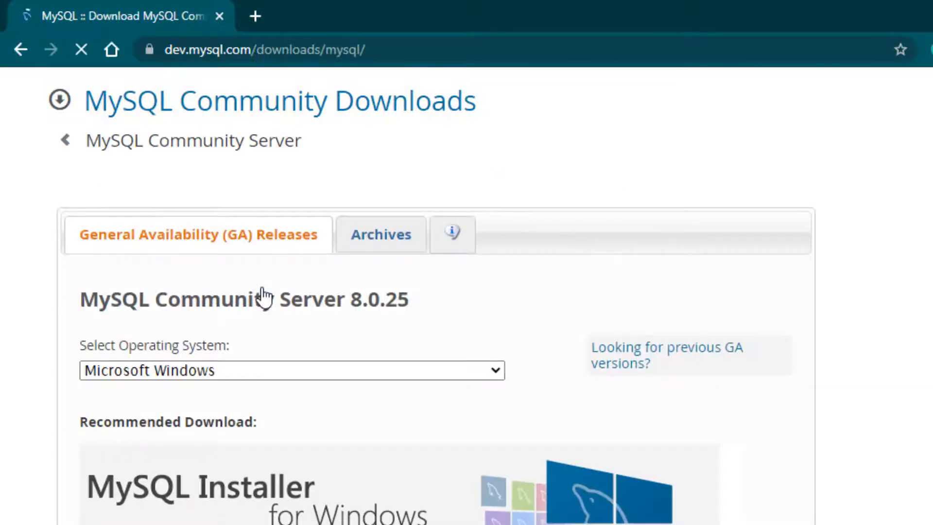
scroll(462, 368, down, 3)
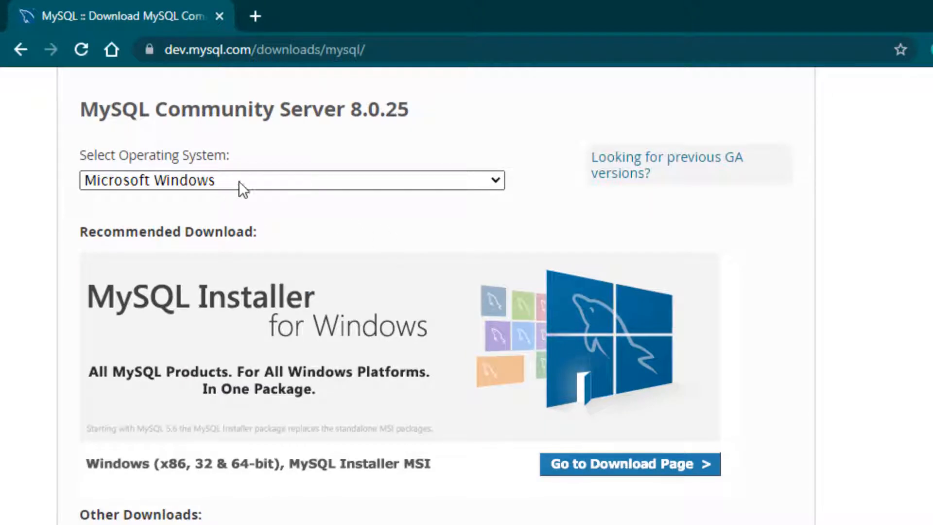
click(409, 179)
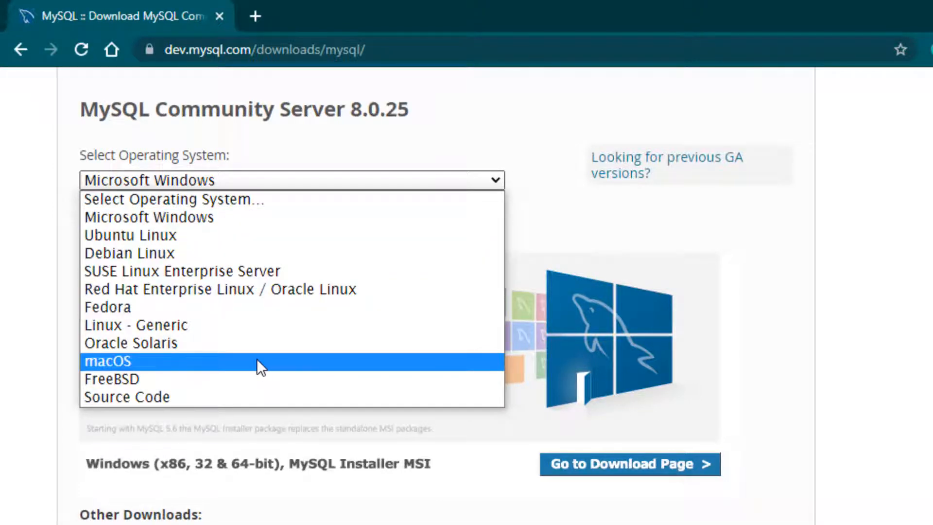
click(258, 219)
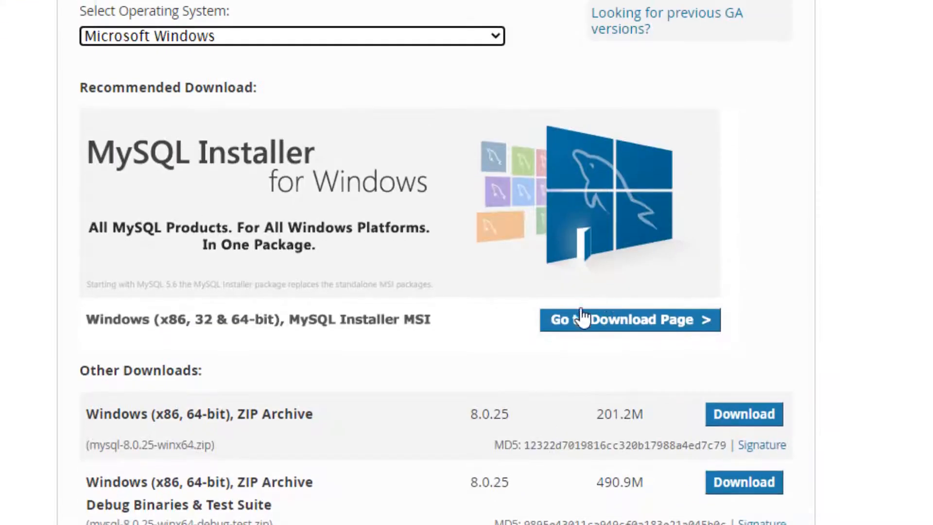
- Compare the 2.4M web and 435.7M full MSI installers, then download the full one without logging in
click(623, 329)
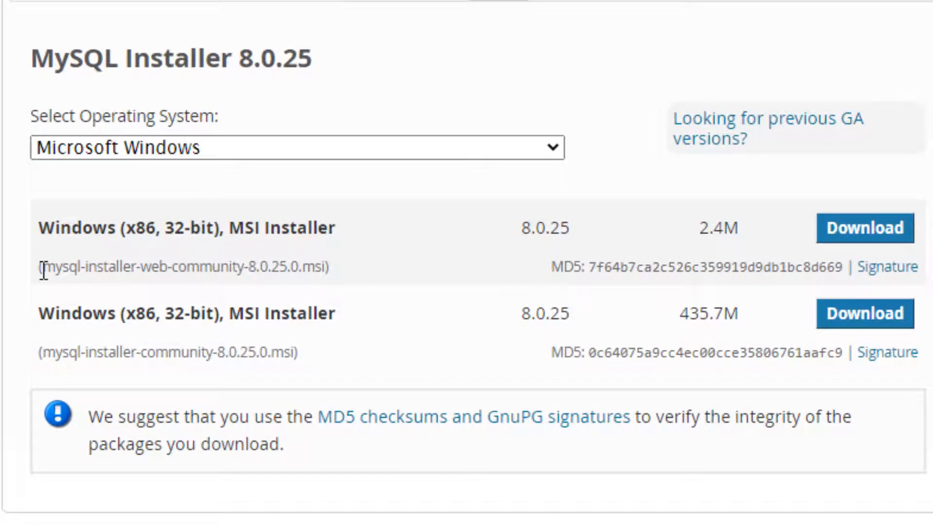
drag(43, 270, 352, 266)
drag(698, 232, 745, 229)
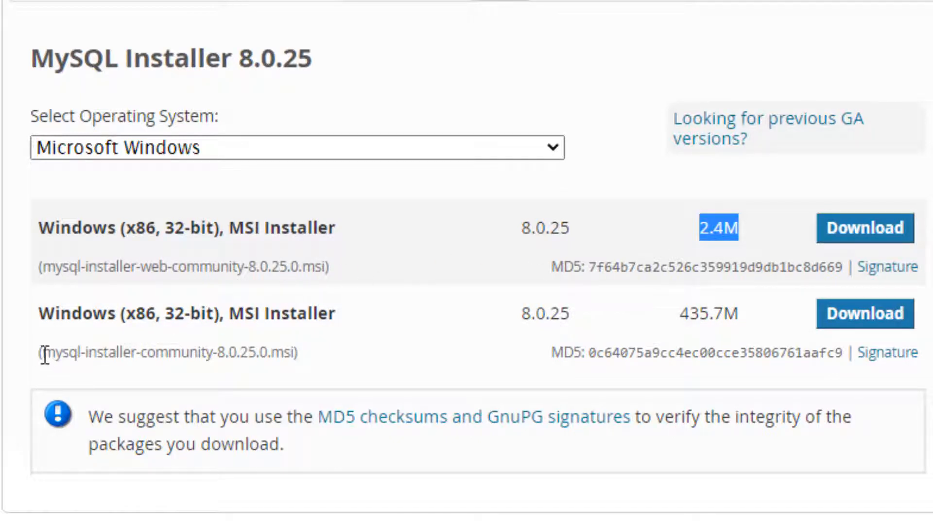
drag(42, 352, 302, 351)
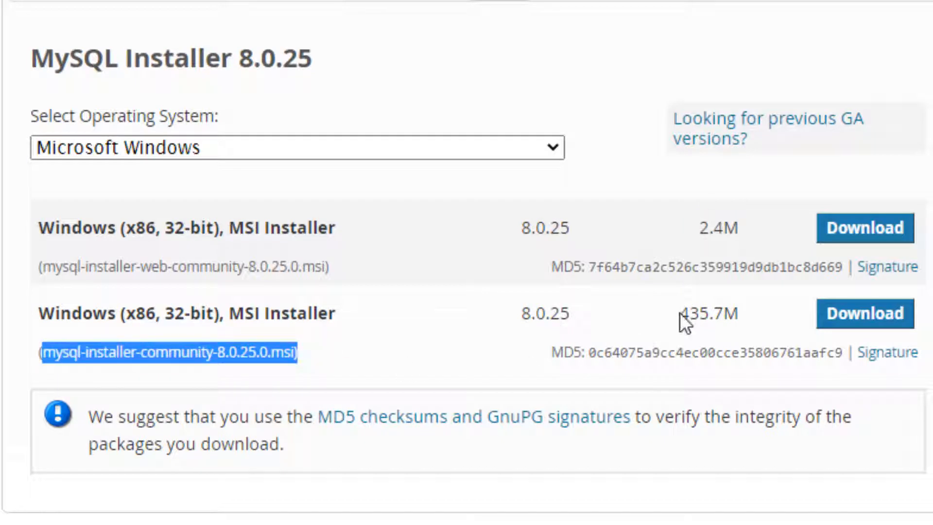
drag(680, 313, 741, 310)
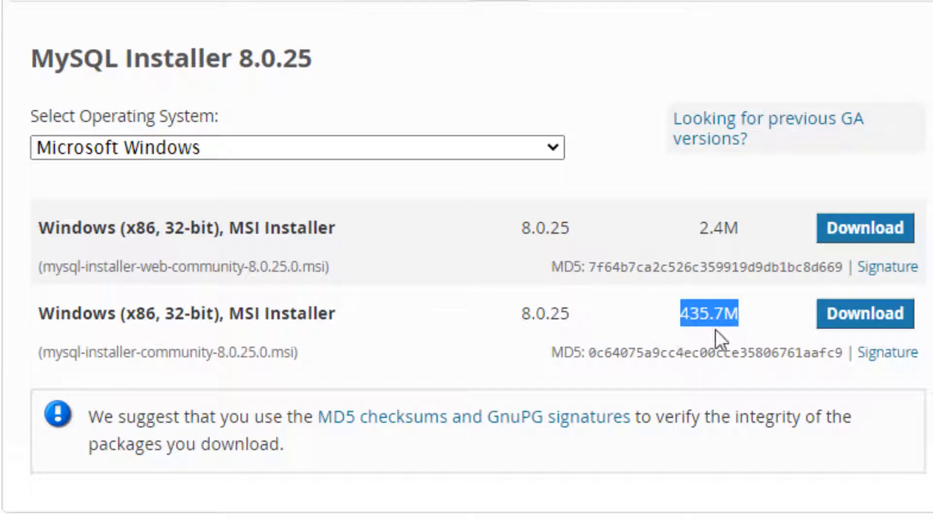
click(875, 315)
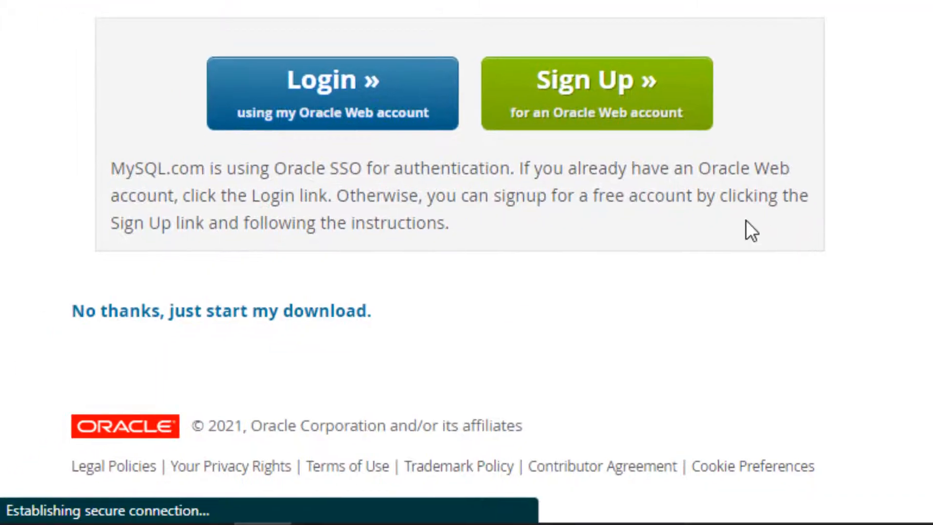
scroll(583, 141, down, 1)
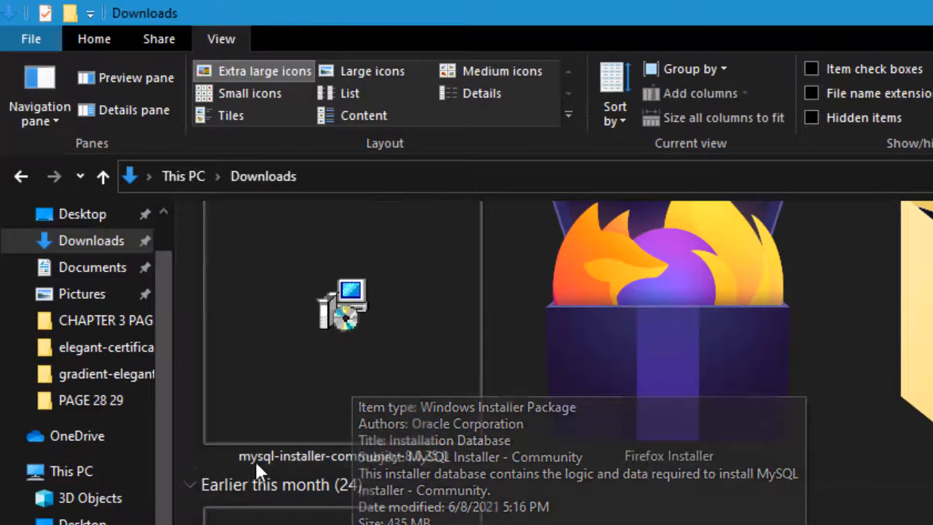
- Install mysql-installer-community-8.0.25.0.msi from the Downloads folder
right_click(350, 325)
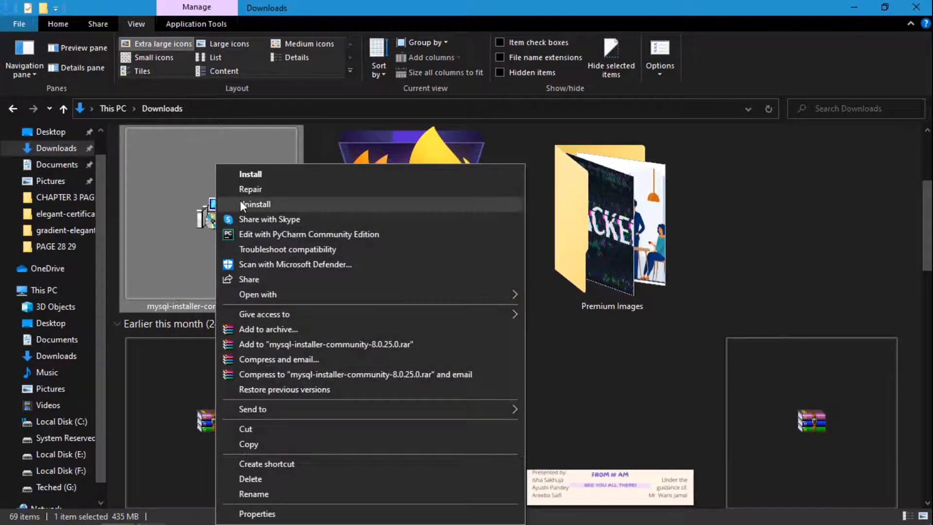
click(250, 174)
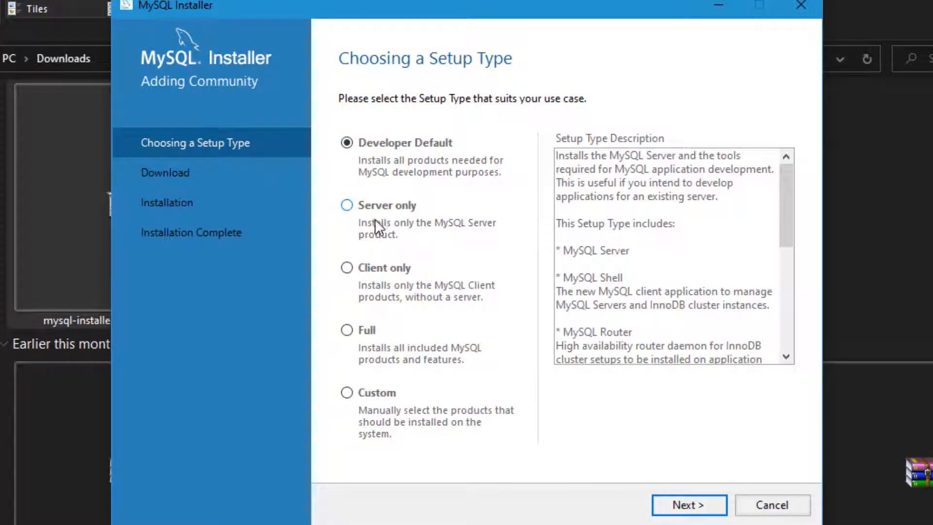
- Pick Developer Default after previewing the Server only and Client only setup types
click(347, 205)
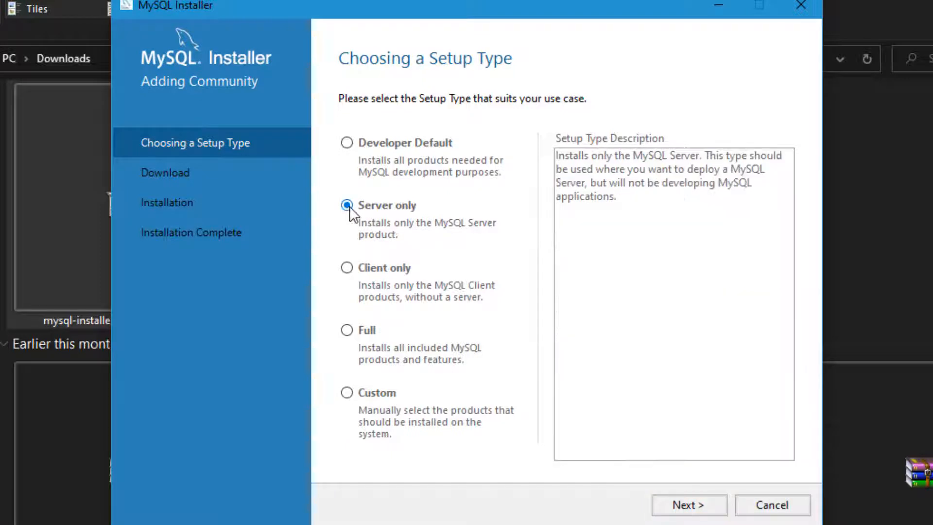
click(347, 269)
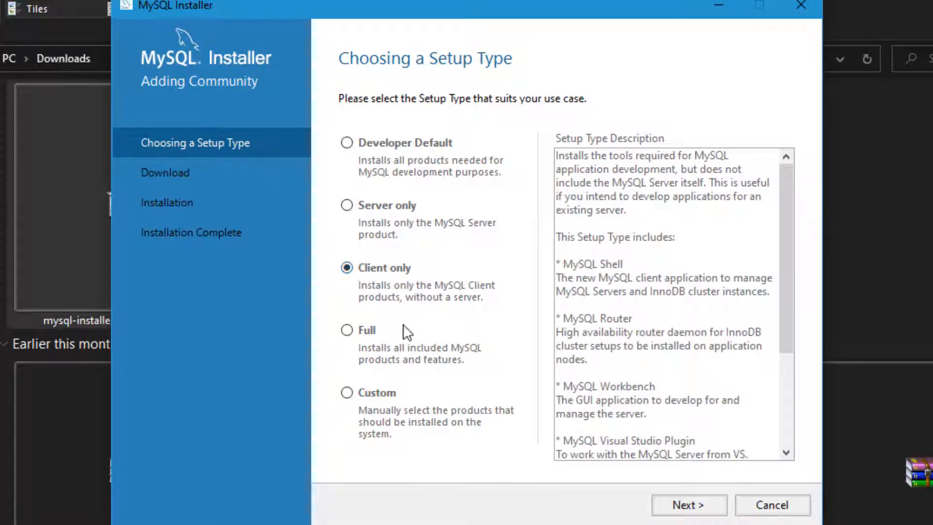
click(347, 142)
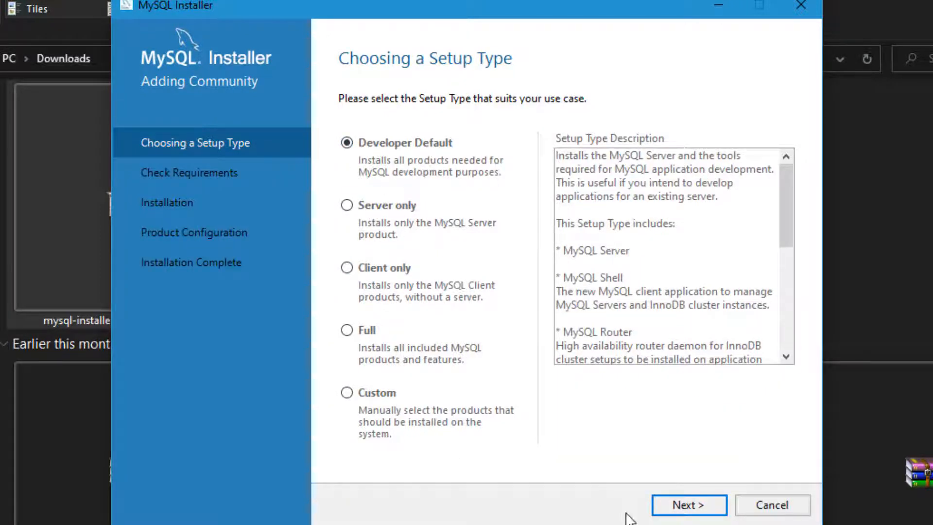
click(681, 507)
click(681, 507)
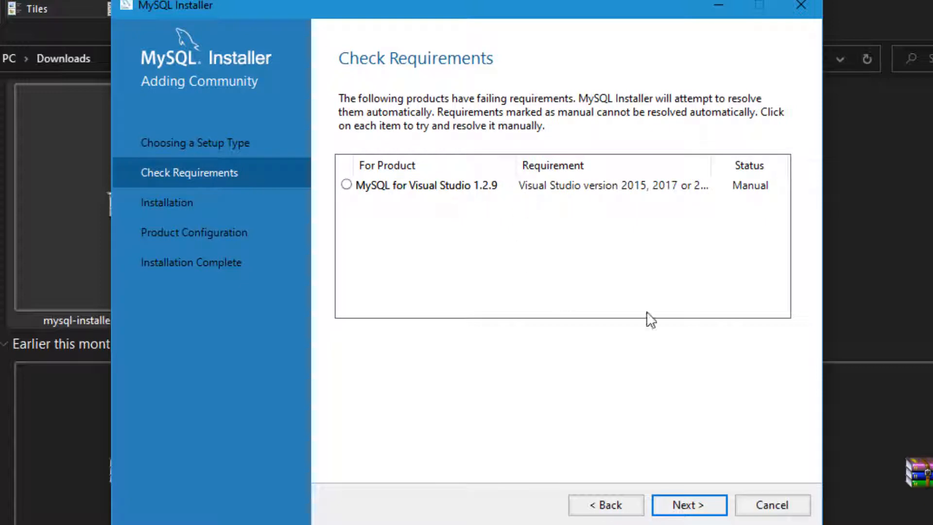
- Continue past the unmet MySQL for Visual Studio requirement, confirming Yes in the warning
click(695, 505)
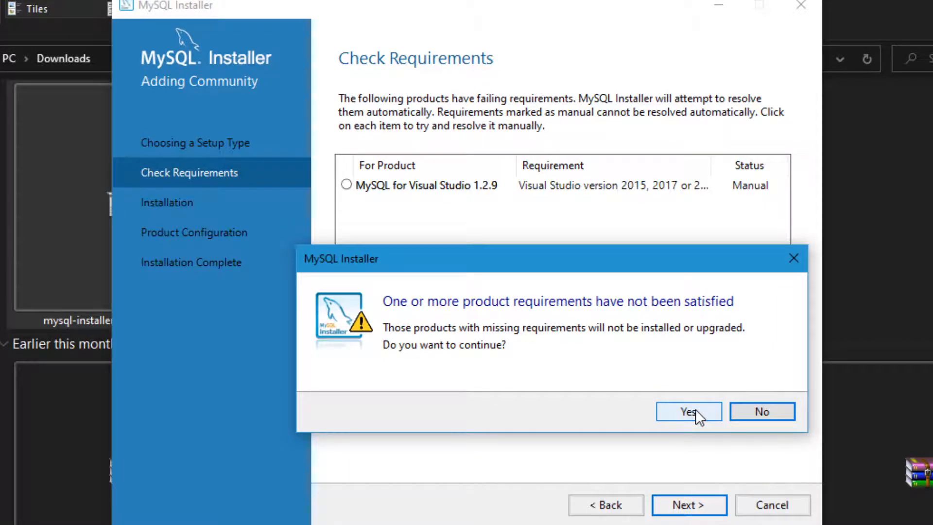
click(689, 412)
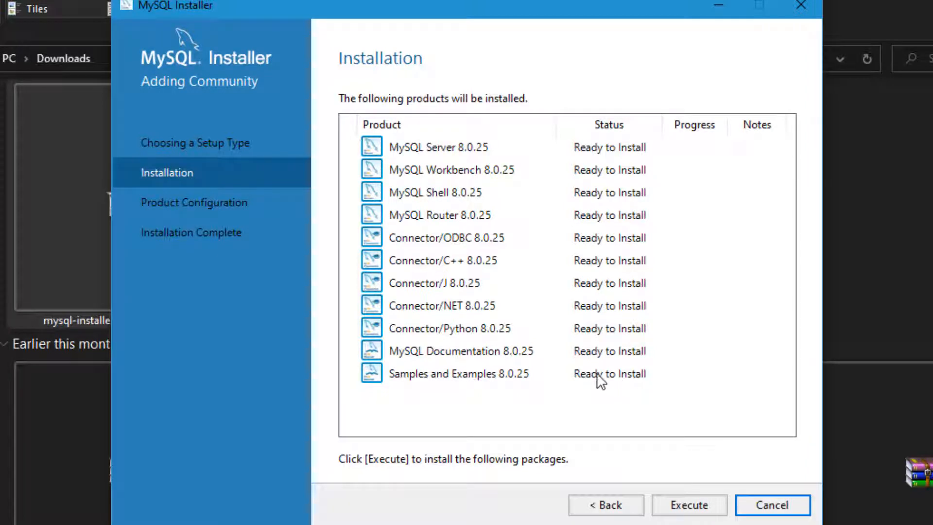
- Execute the install of all eleven 8.0.25 products until each shows Complete
click(694, 505)
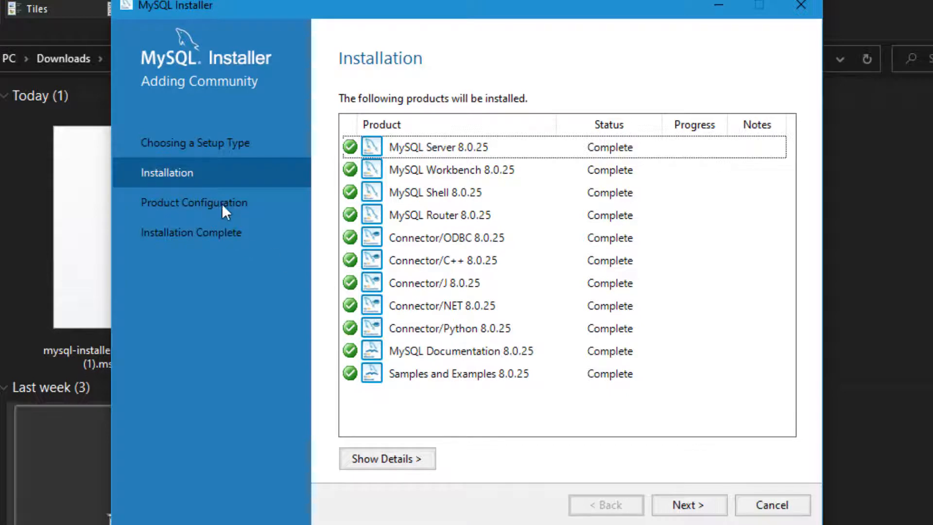
click(704, 508)
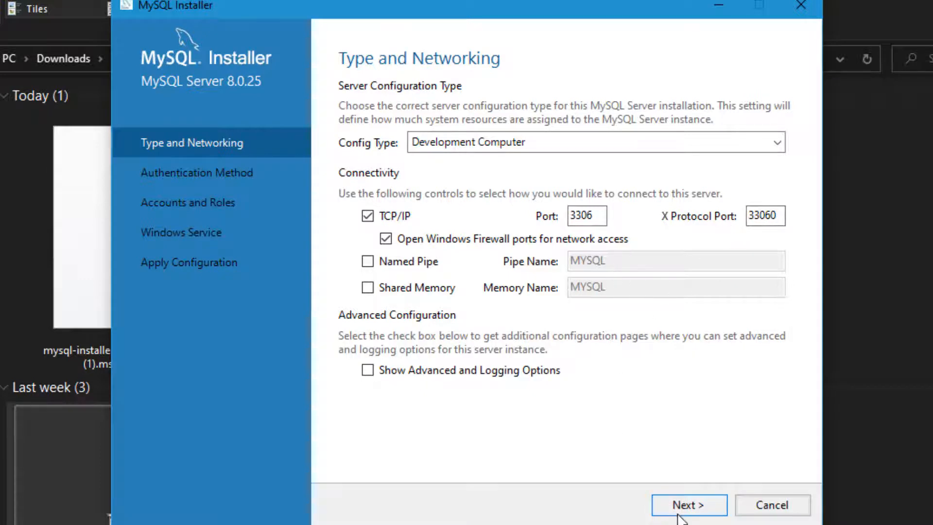
- Keep the Development Computer config type and TCP port 3306 for MySQL Server 8.0.25
click(701, 504)
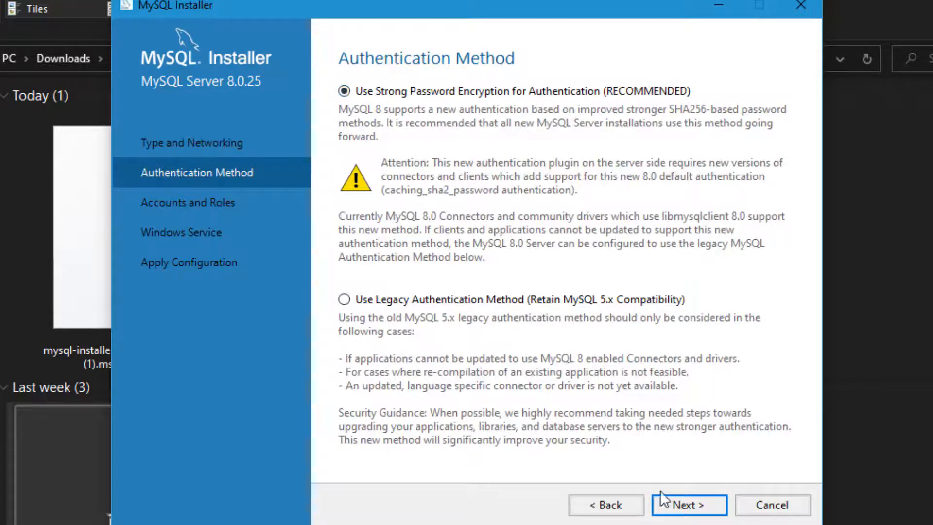
- Keep Strong Password Encryption, then enter and repeat the root account password
click(695, 501)
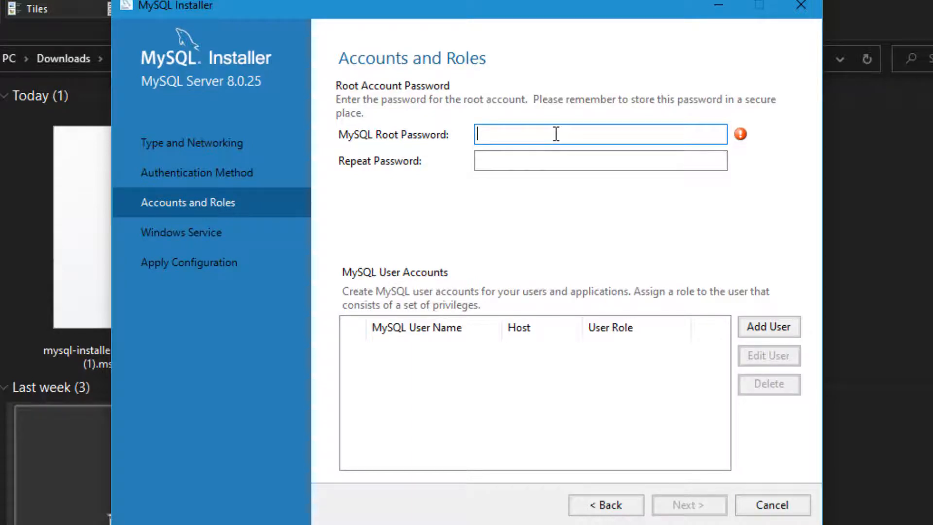
text(root)
key(Tab)
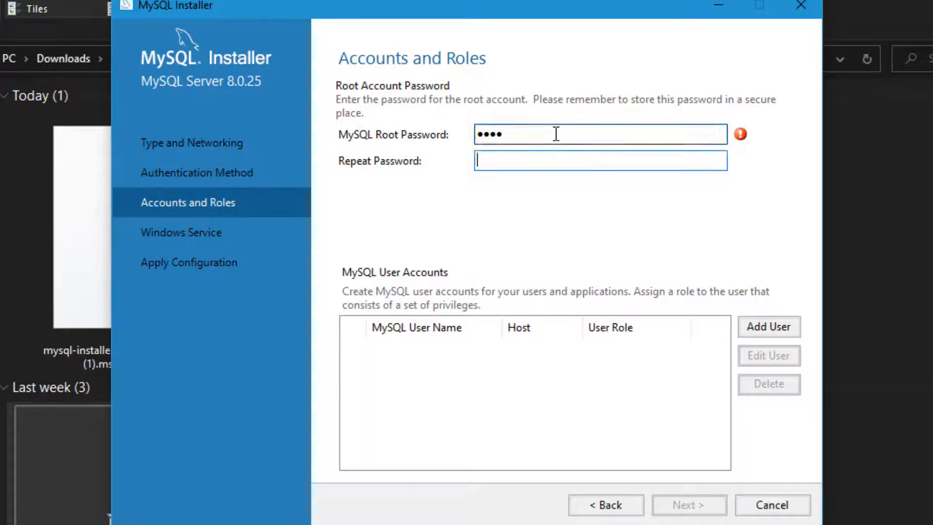
text(root)
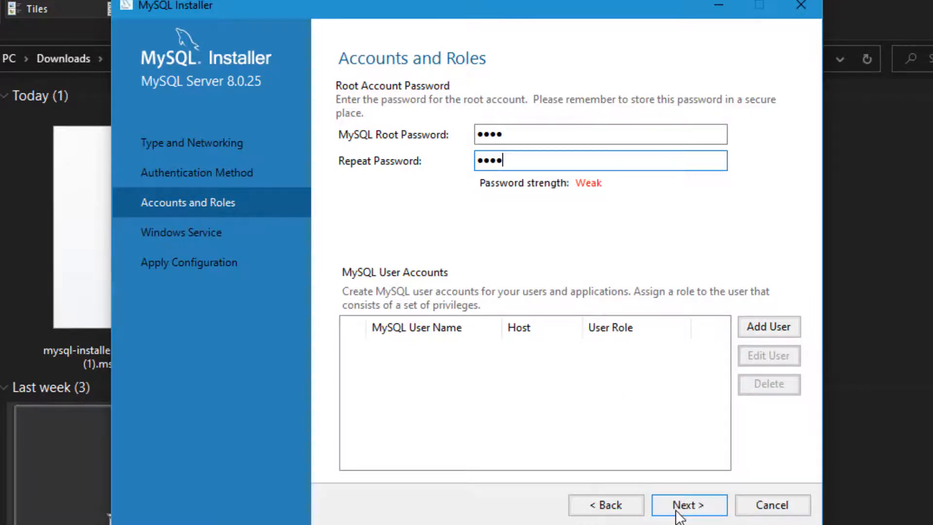
click(679, 510)
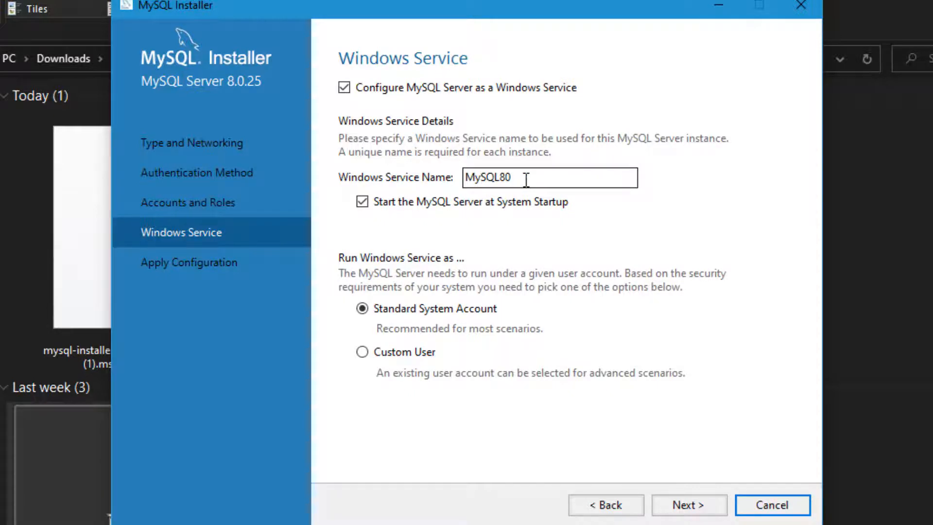
- Keep the default MySQL80 Windows service and execute the configuration steps through to Finish
click(687, 506)
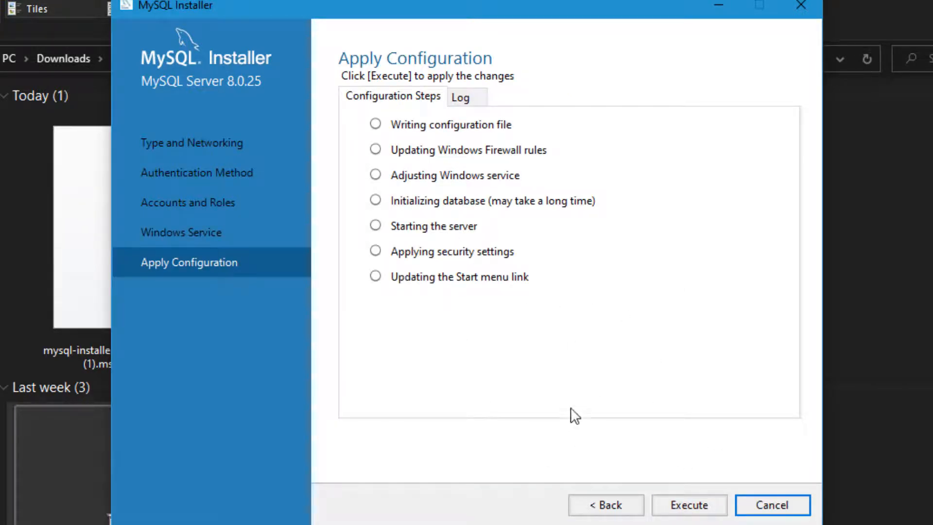
click(698, 507)
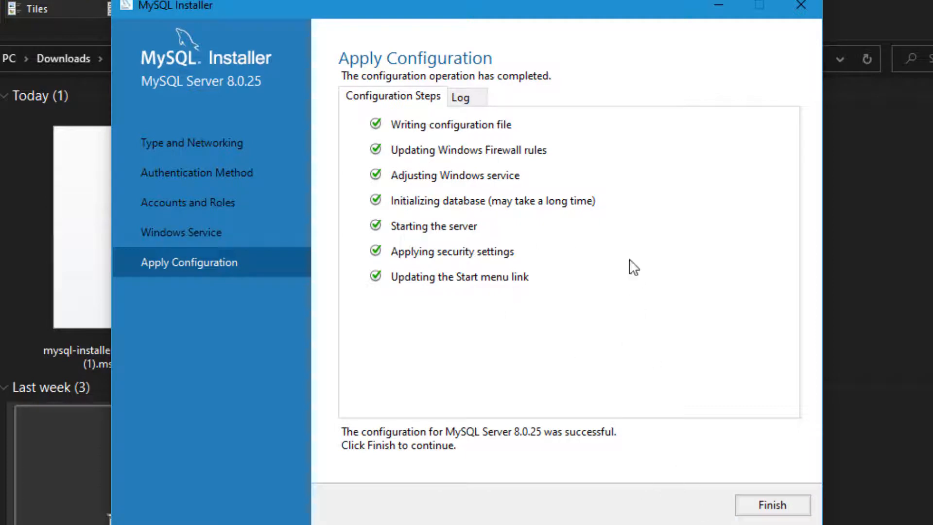
click(762, 508)
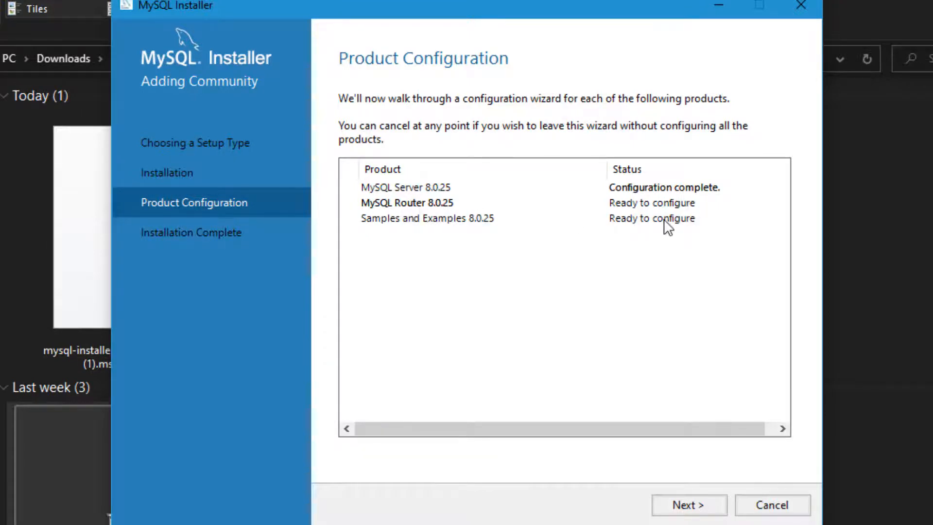
- Skip MySQL Router bootstrapping so its configuration is finished without changes
click(692, 505)
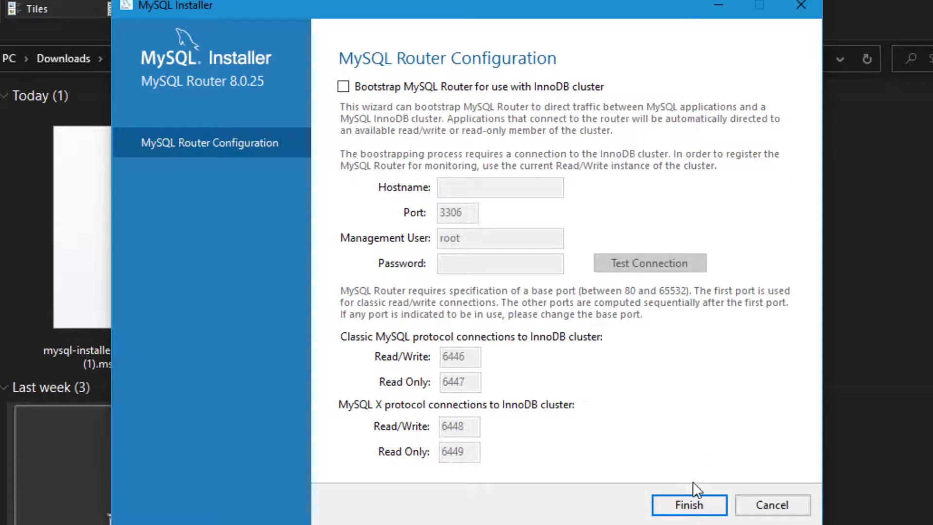
click(689, 504)
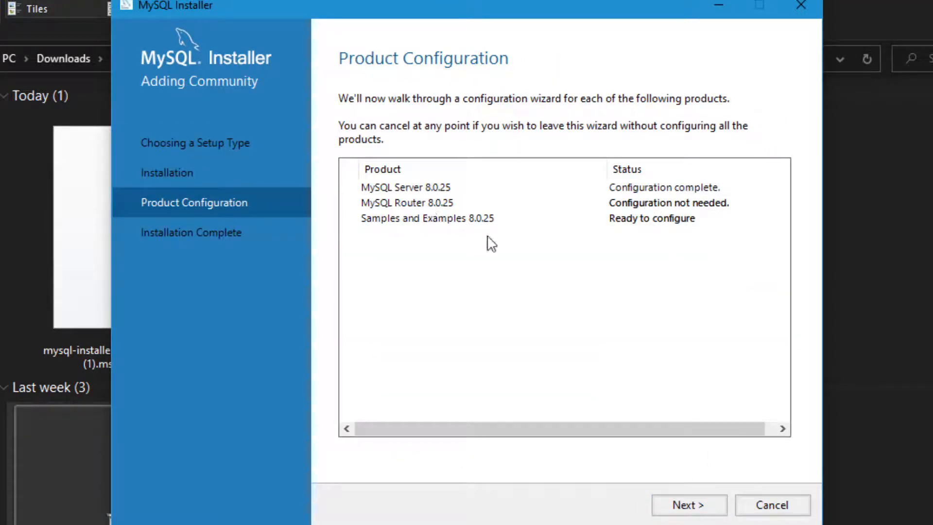
click(693, 509)
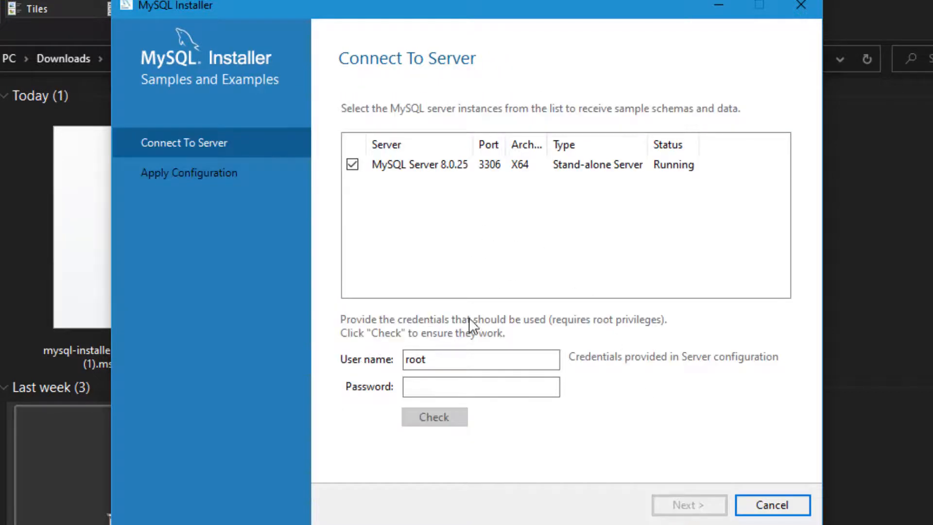
- Connect Samples and Examples to the server with the verified root password and apply its configuration
click(457, 389)
text(root)
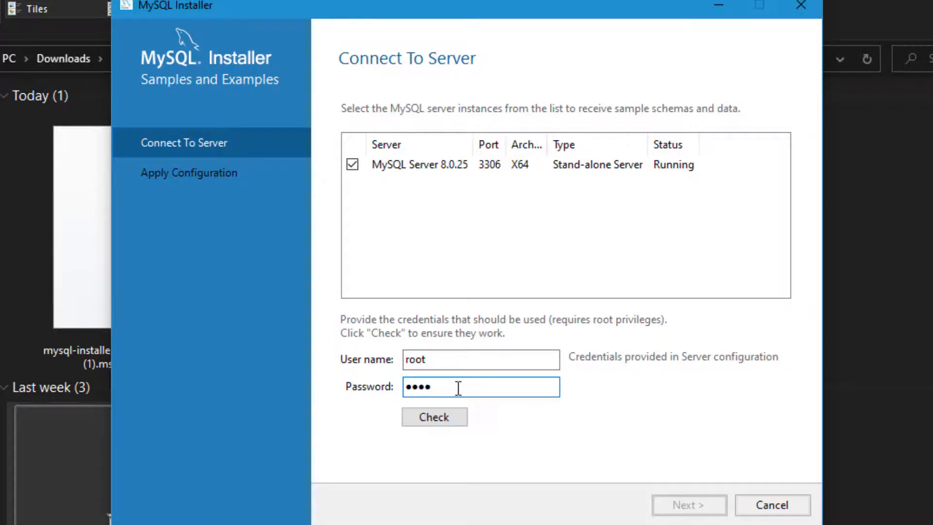
click(437, 420)
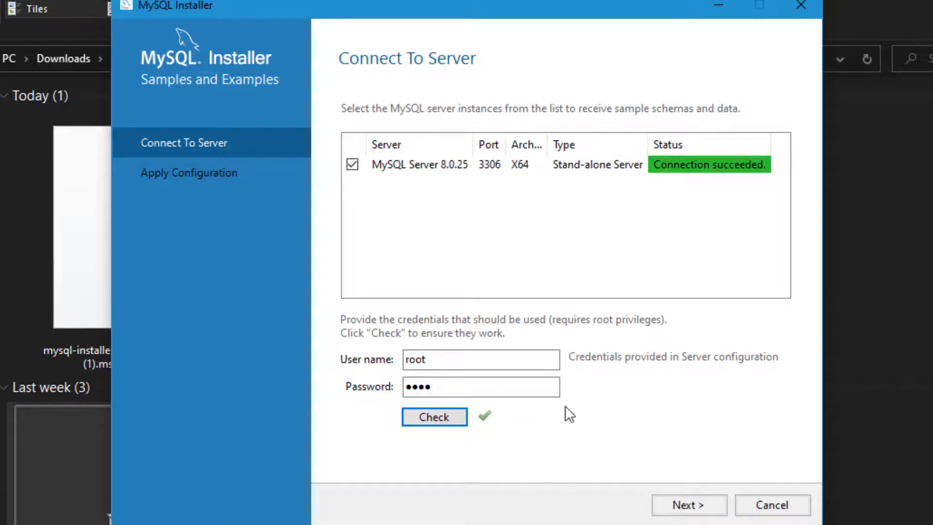
click(700, 510)
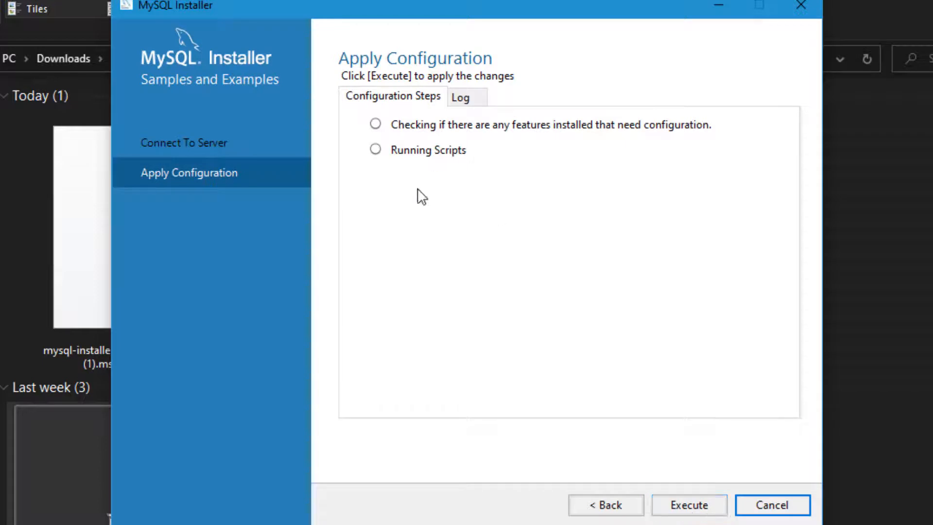
click(706, 508)
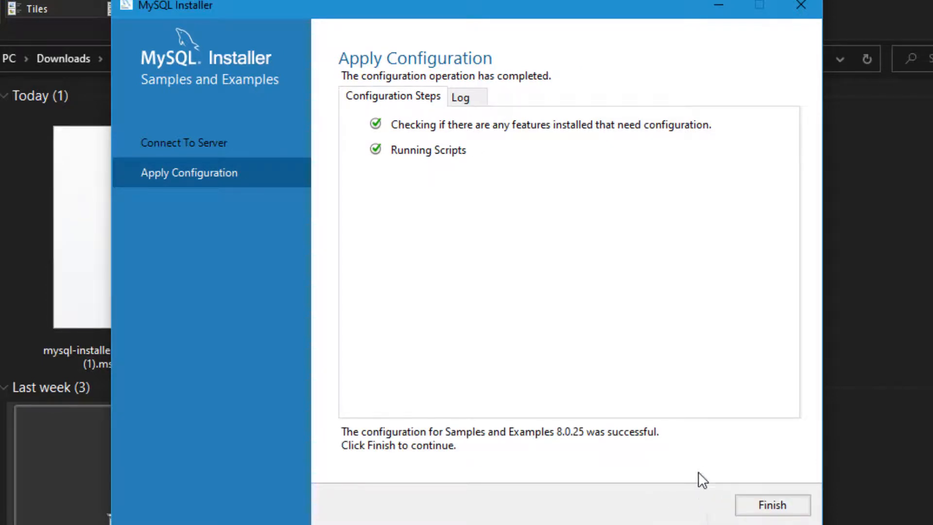
click(773, 505)
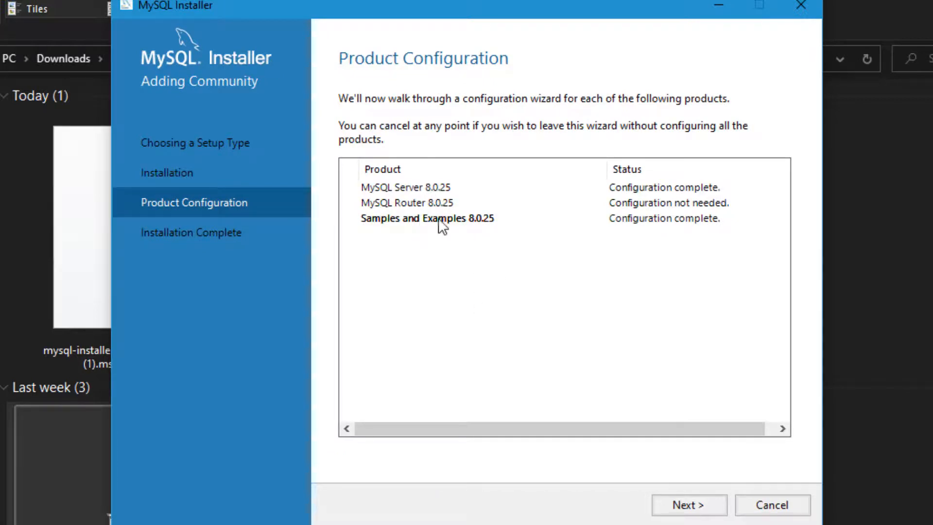
- Finish the installer with the Workbench and Shell launch options left on, opening Workbench's Welcome page
click(685, 508)
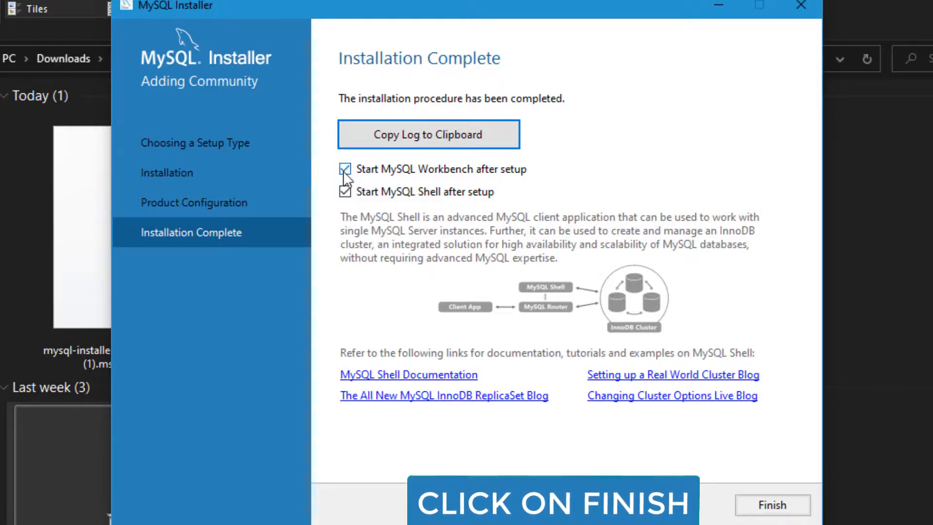
click(771, 504)
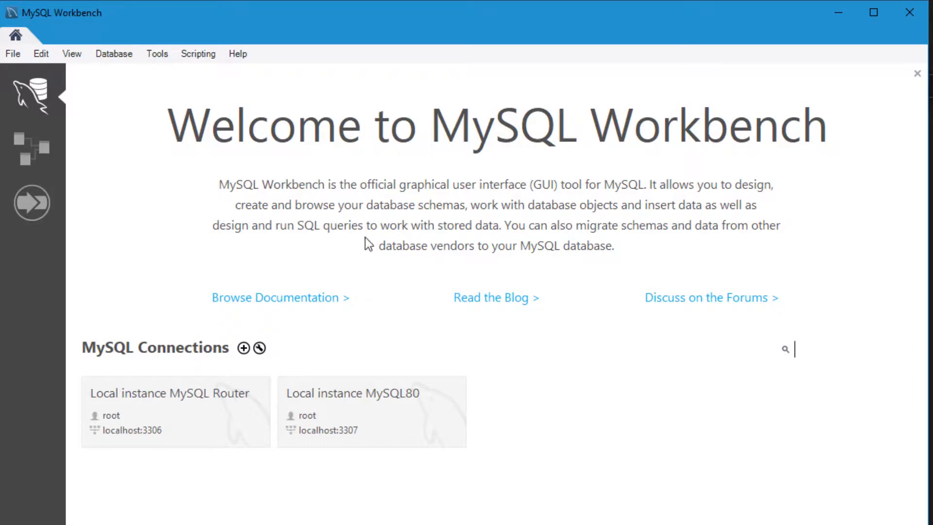
- Nudge the Workbench window upward and bring up Windows Start search
drag(535, 5, 538, 0)
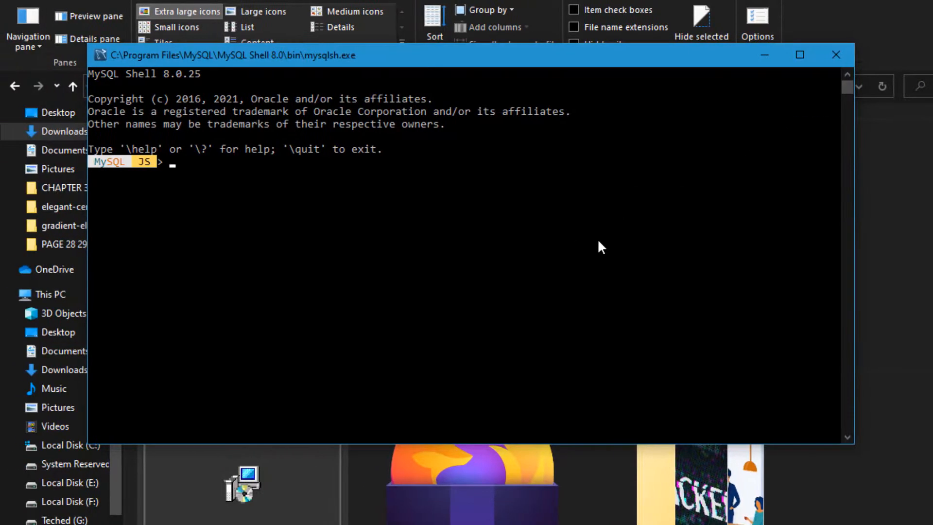
key(super)
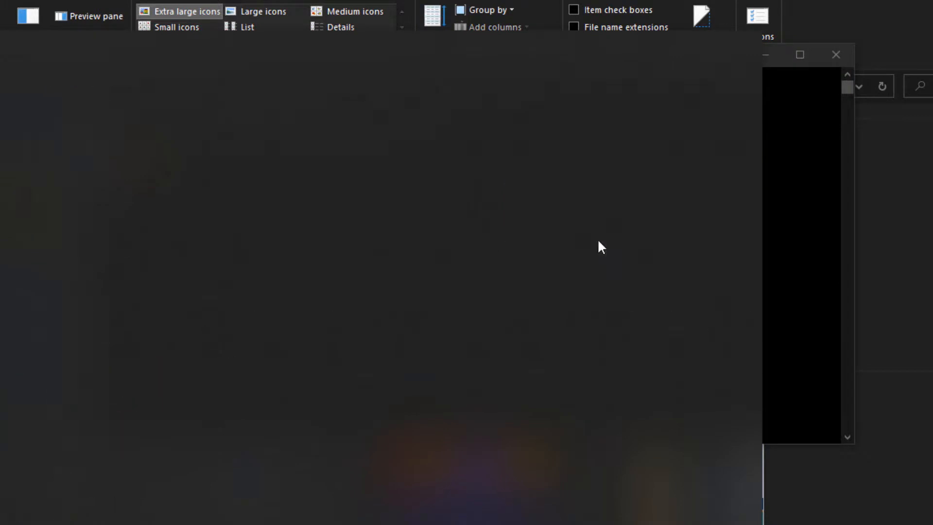
- Search 'mysql' and launch the MySQL 8.0 Command Line Client
text(mysql)
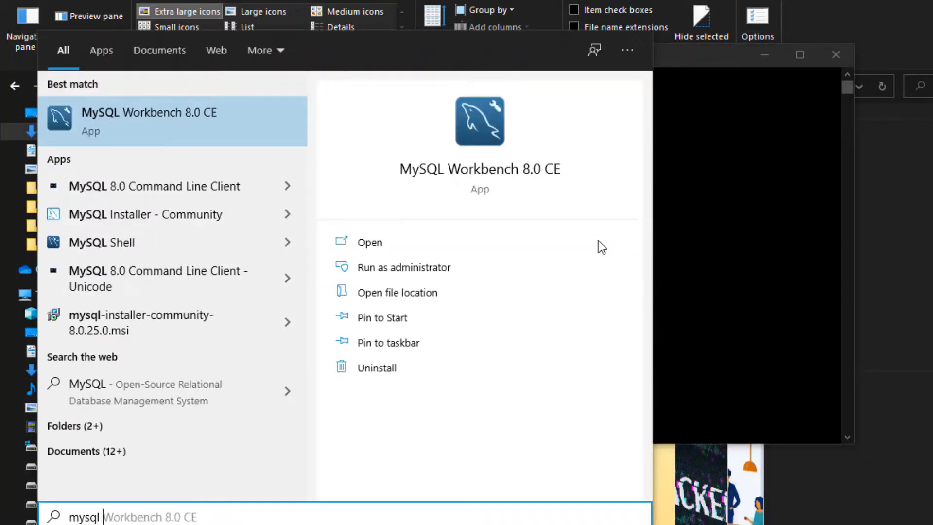
key(Down)
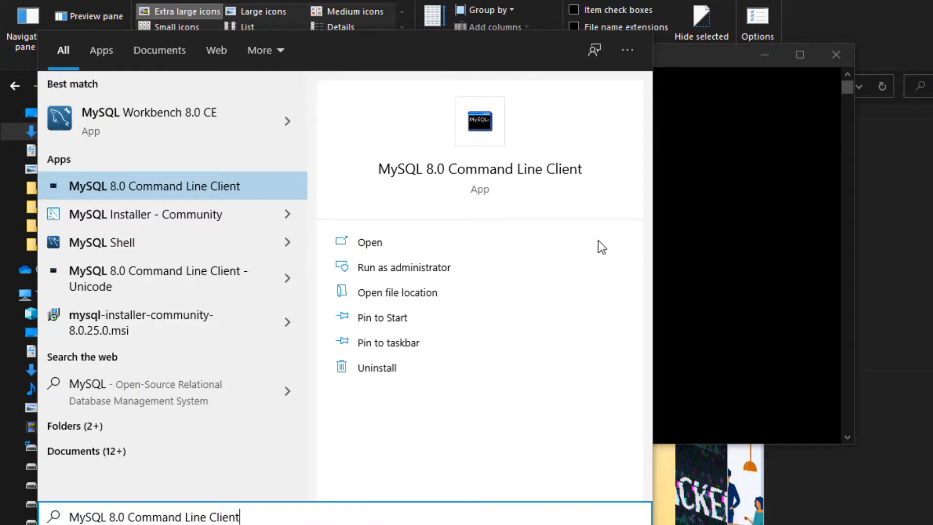
key(Return)
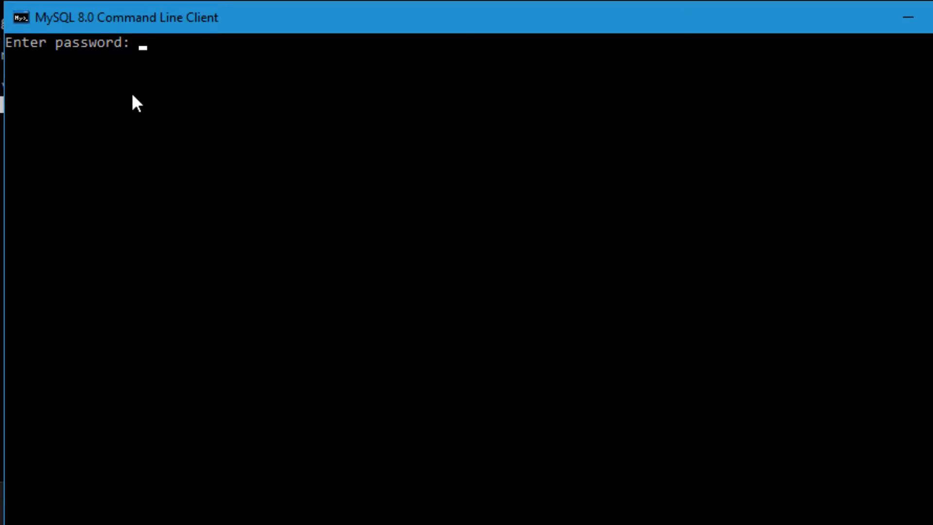
- Log in with the root password and run 'show databases;' to list the six databases
text(****)
key(Return)
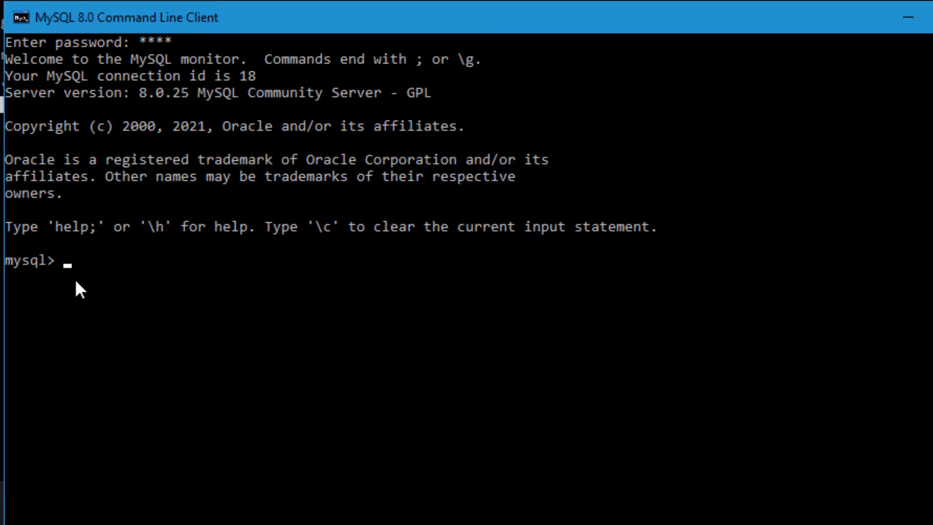
click(92, 276)
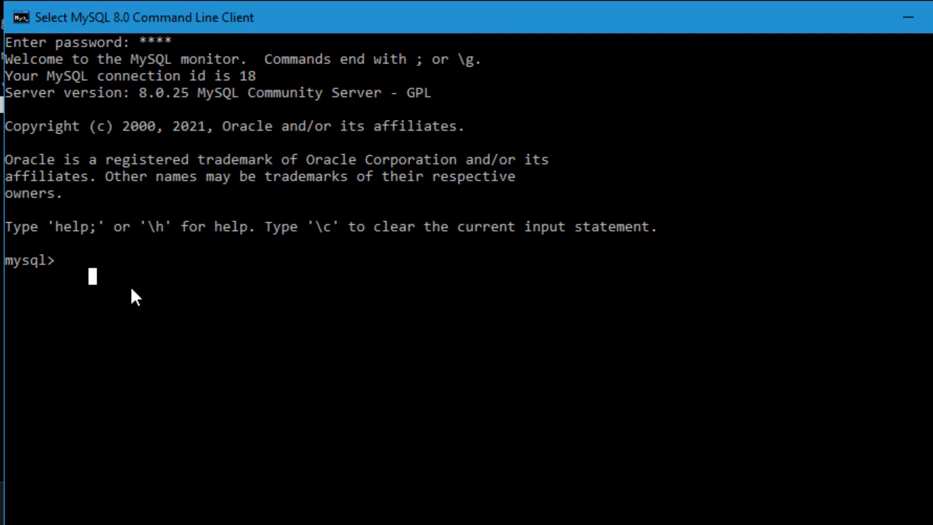
text(show databases)
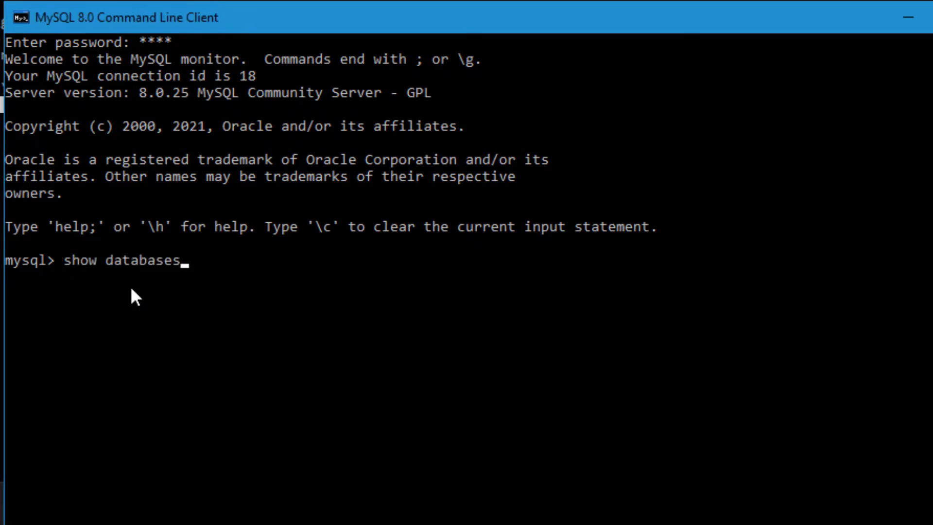
text(;)
key(Return)
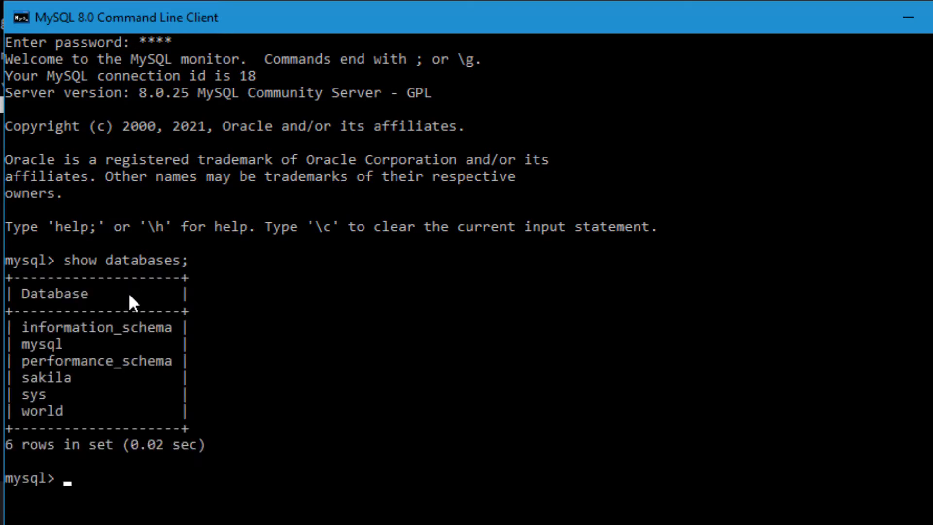